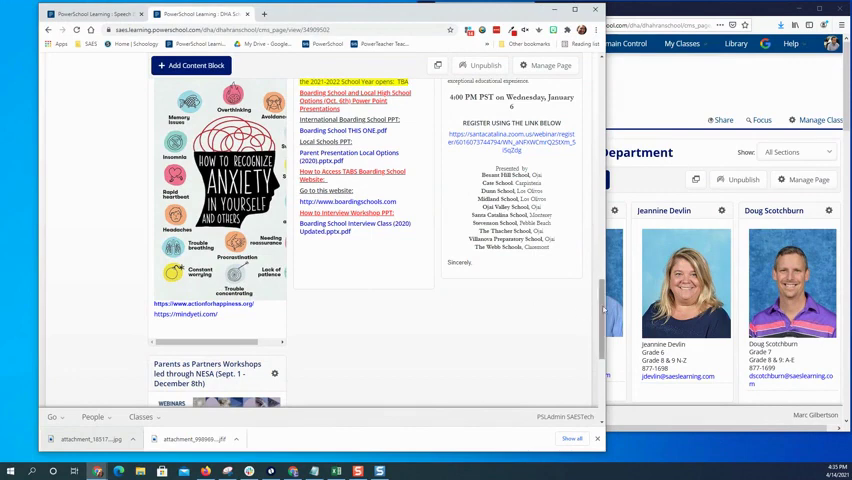
left_click_drag(598, 315, 597, 97)
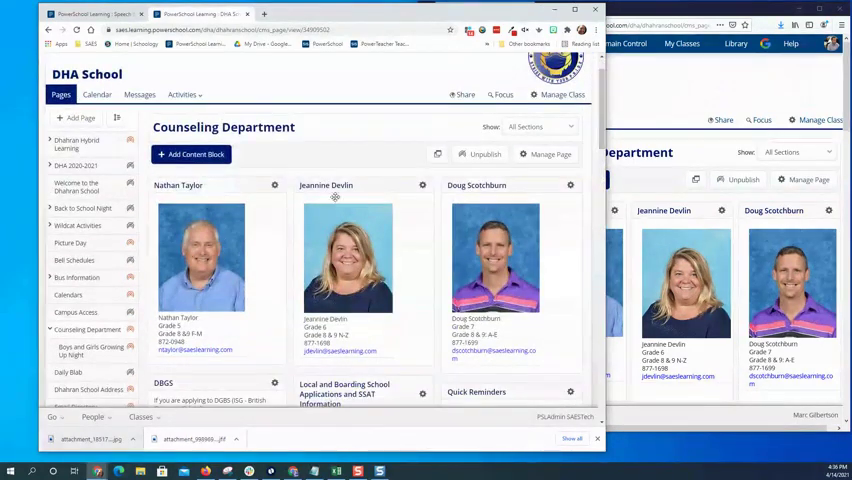
right_click(203, 256)
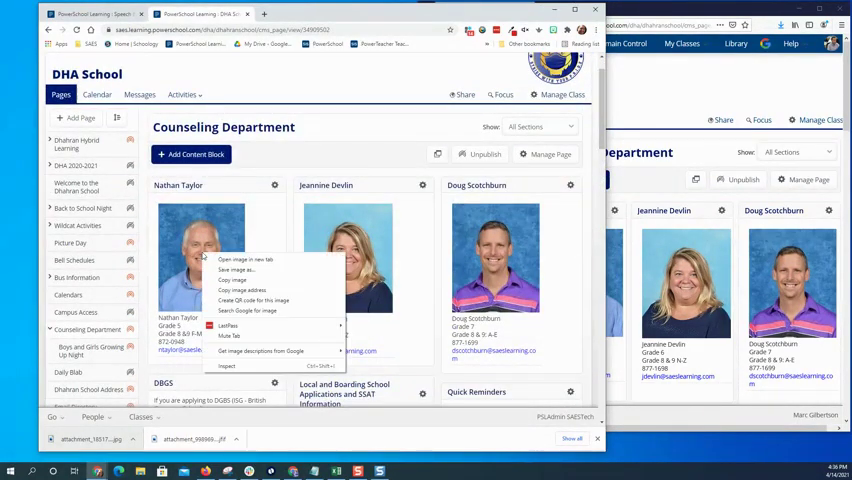
left_click(293, 259)
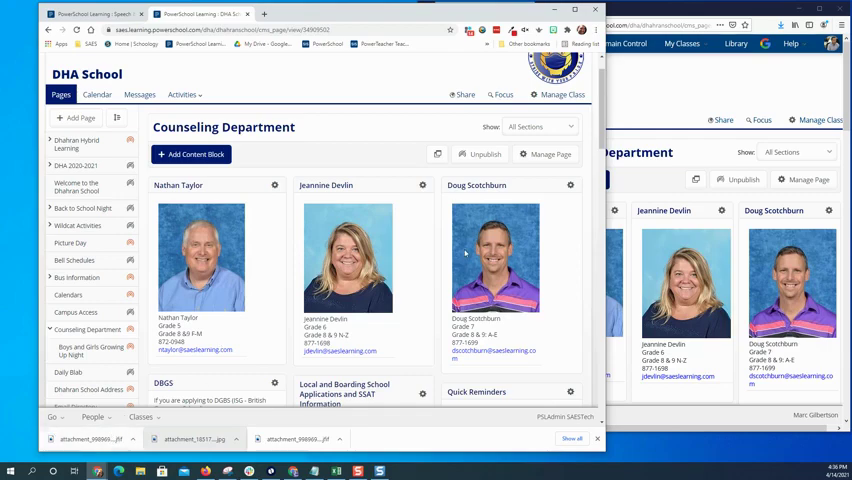
scroll(330, 280, "down", 8)
scroll(330, 280, "down", 8)
scroll(330, 280, "down", 8)
scroll(330, 280, "down", 5)
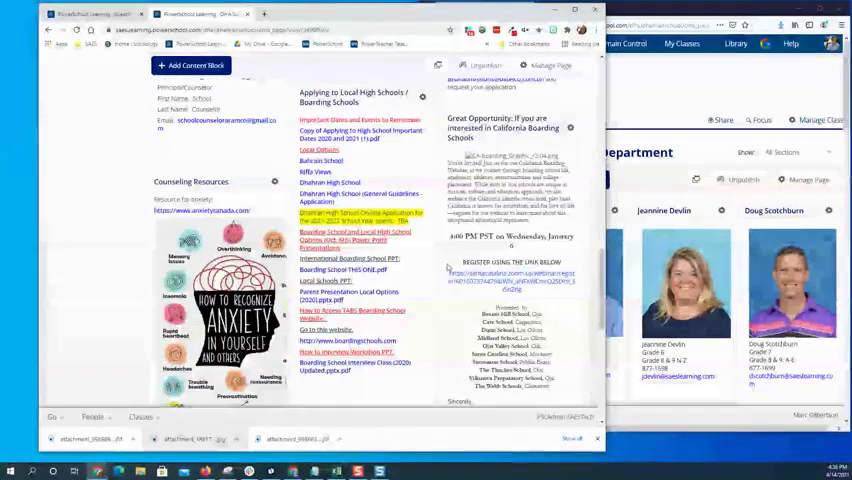
Save the 'How to Recognize Anxiety' image, then narrow Chrome to reveal Firefox
right_click(222, 285)
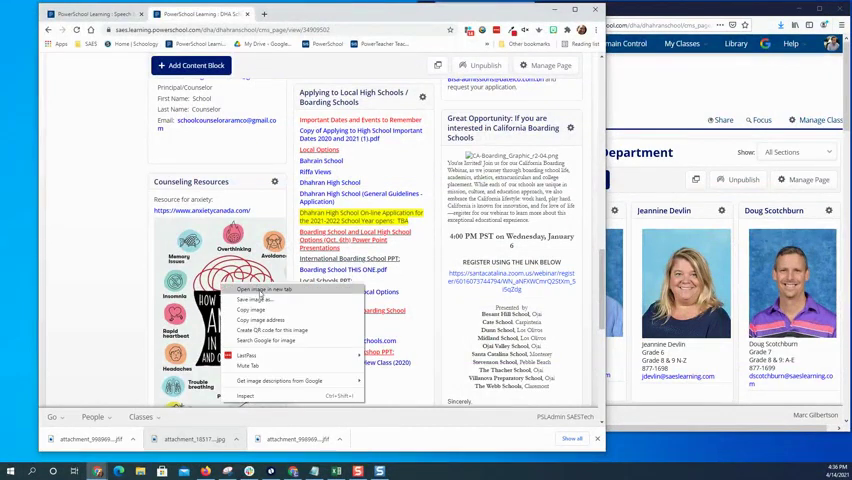
left_click(258, 290)
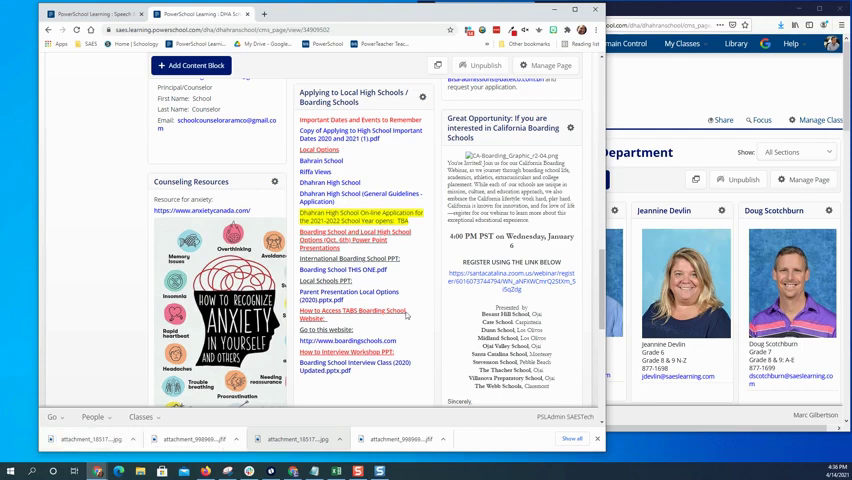
left_click_drag(599, 242, 405, 242)
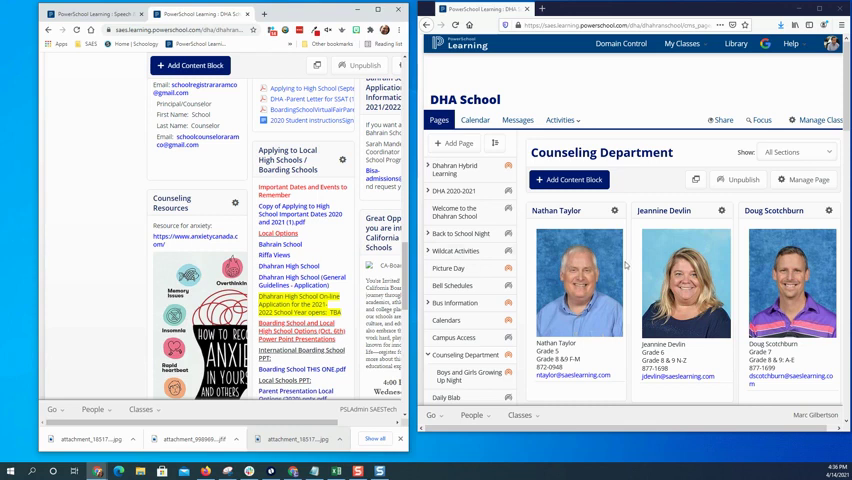
right_click(591, 276)
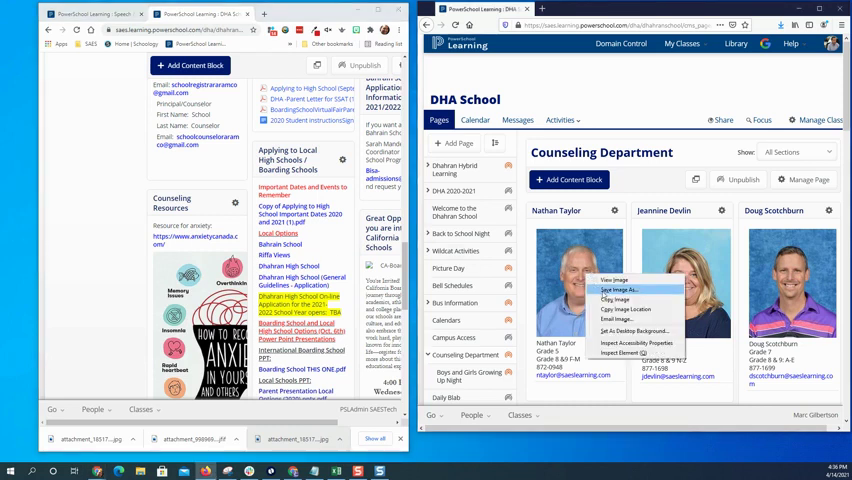
left_click(614, 289)
double_click(535, 115)
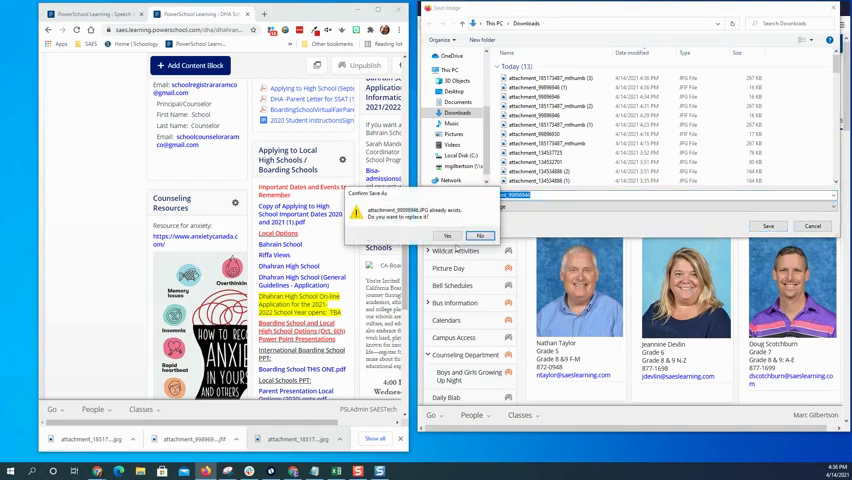
left_click(447, 236)
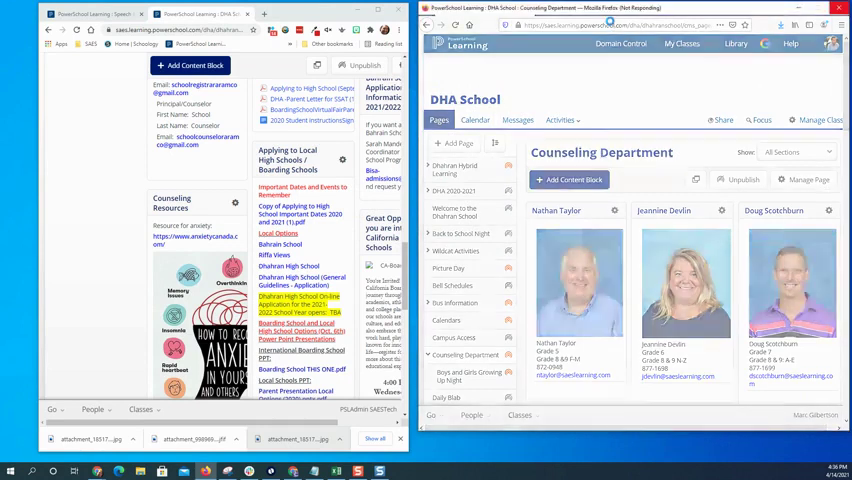
right_click(688, 288)
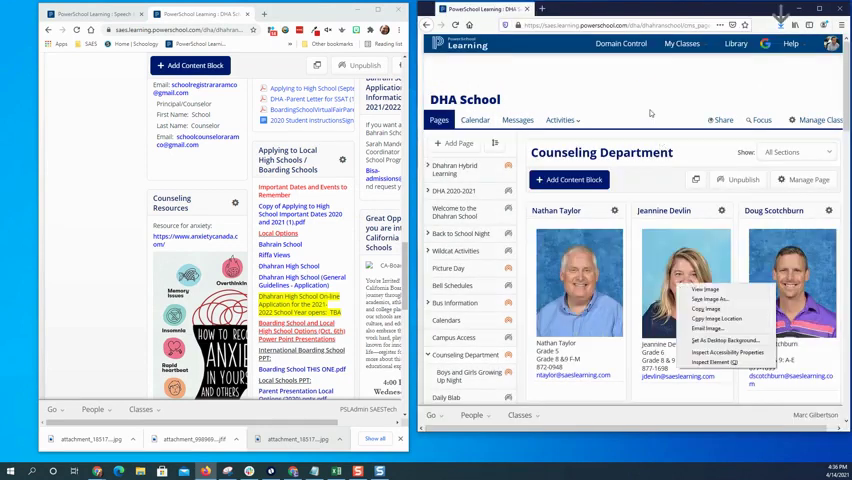
right_click(681, 248)
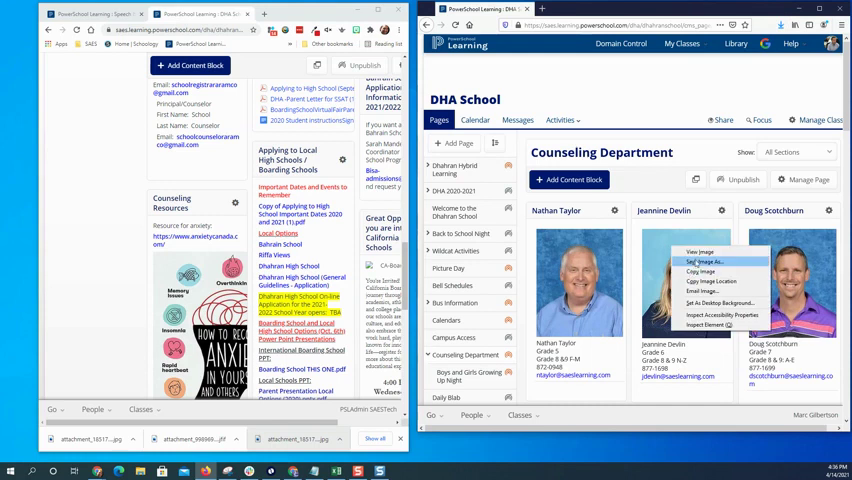
left_click(700, 262)
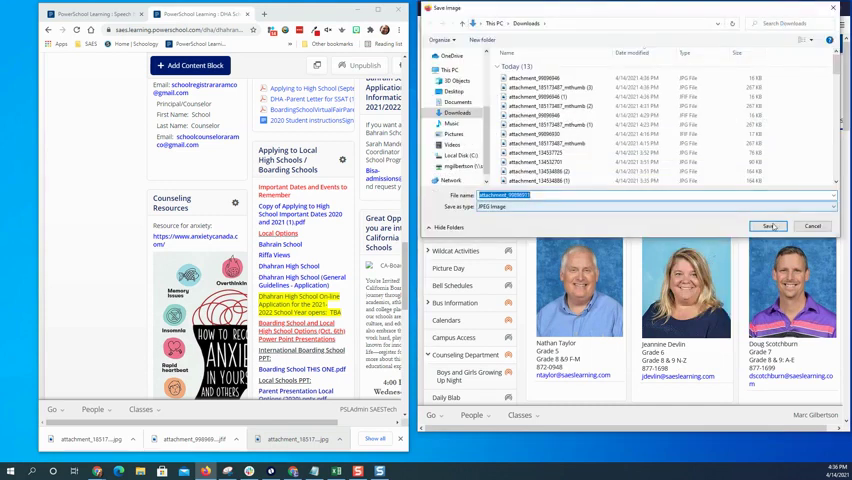
left_click(768, 226)
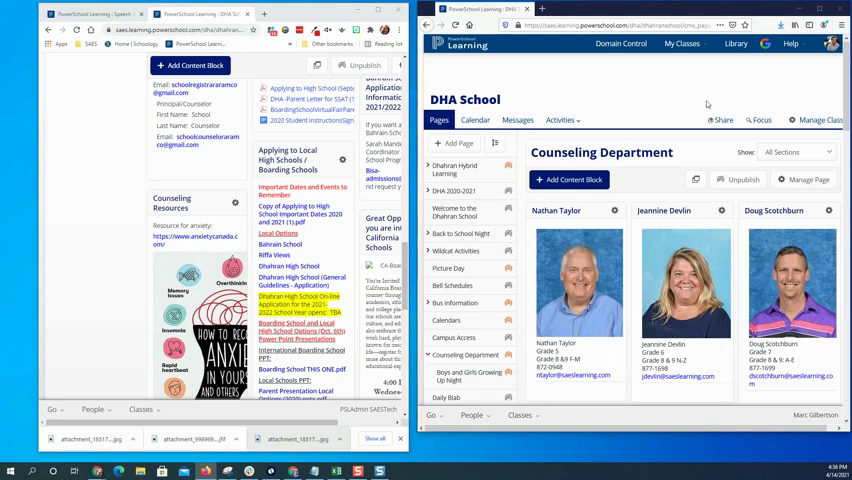
right_click(762, 270)
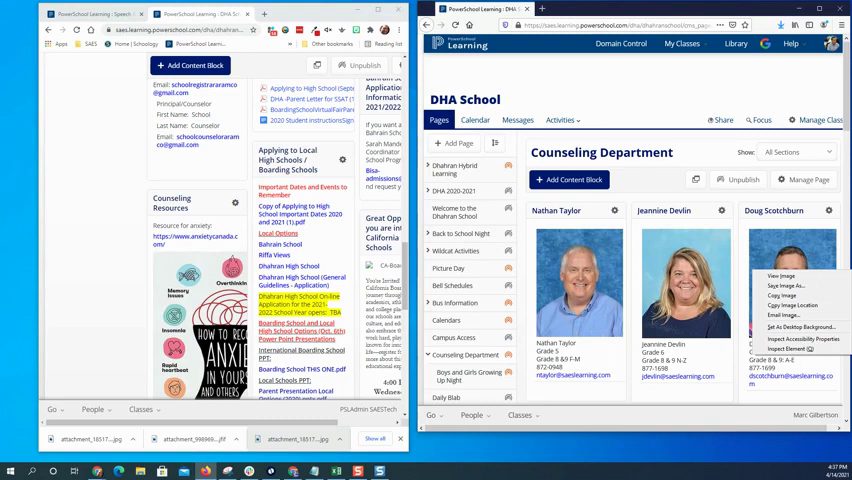